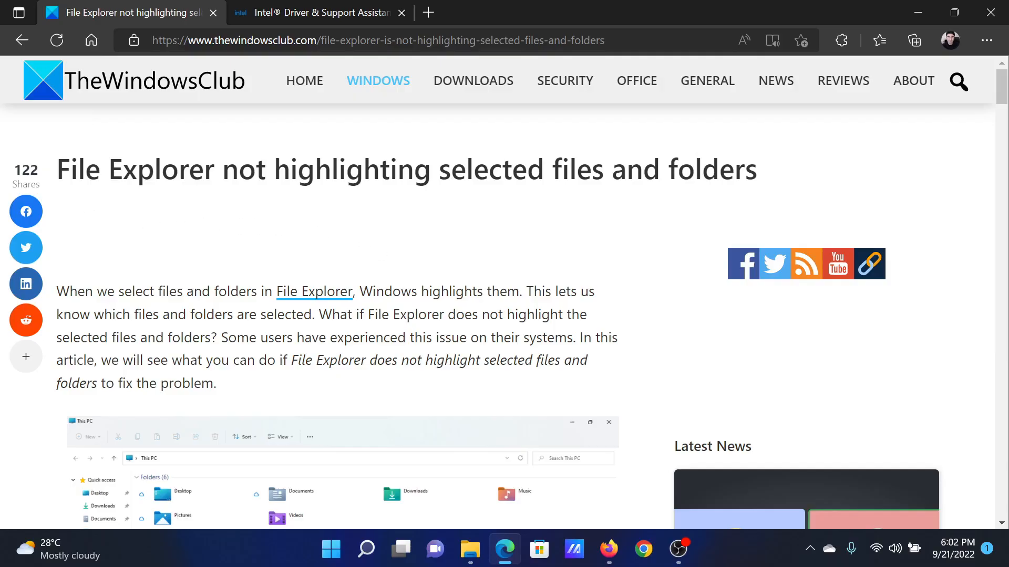
Read the article title and the Restart Windows Explorer fix in the list
{"action": "left_click_drag", "start_coordinate": [72, 169], "coordinate": [694, 169]}
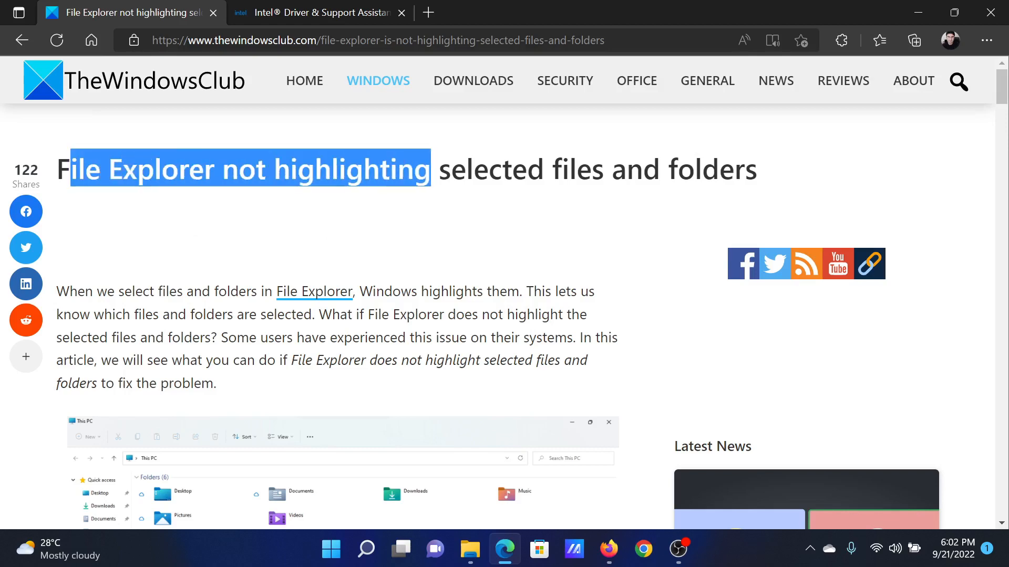
{"action": "left_click", "coordinate": [535, 253]}
{"action": "scroll", "coordinate": [534, 261], "scroll_direction": "down", "scroll_amount": 3}
{"action": "scroll", "coordinate": [534, 263], "scroll_direction": "down", "scroll_amount": 1}
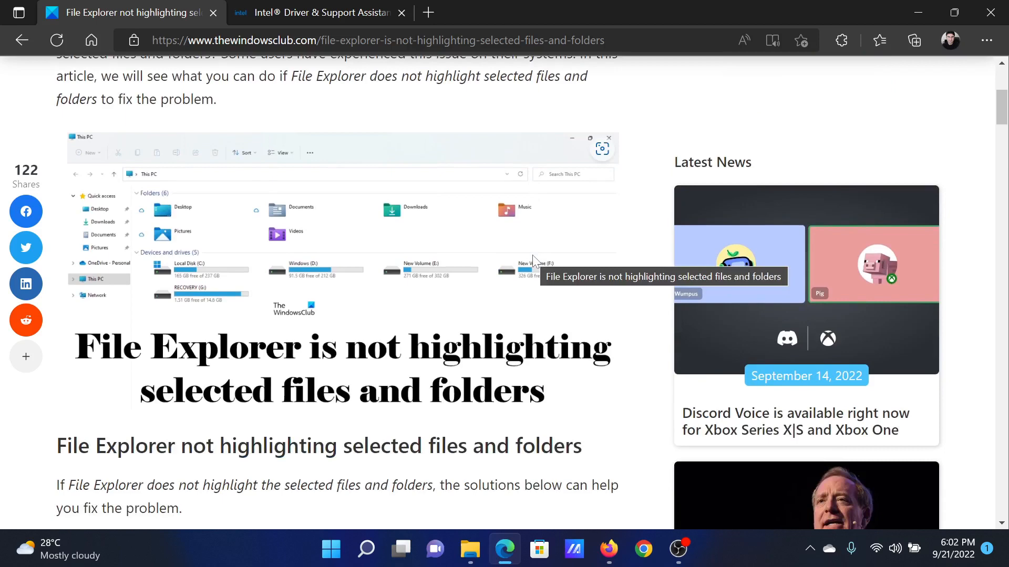
{"action": "scroll", "coordinate": [534, 261], "scroll_direction": "down", "scroll_amount": 6}
{"action": "scroll", "coordinate": [534, 262], "scroll_direction": "up", "scroll_amount": 1}
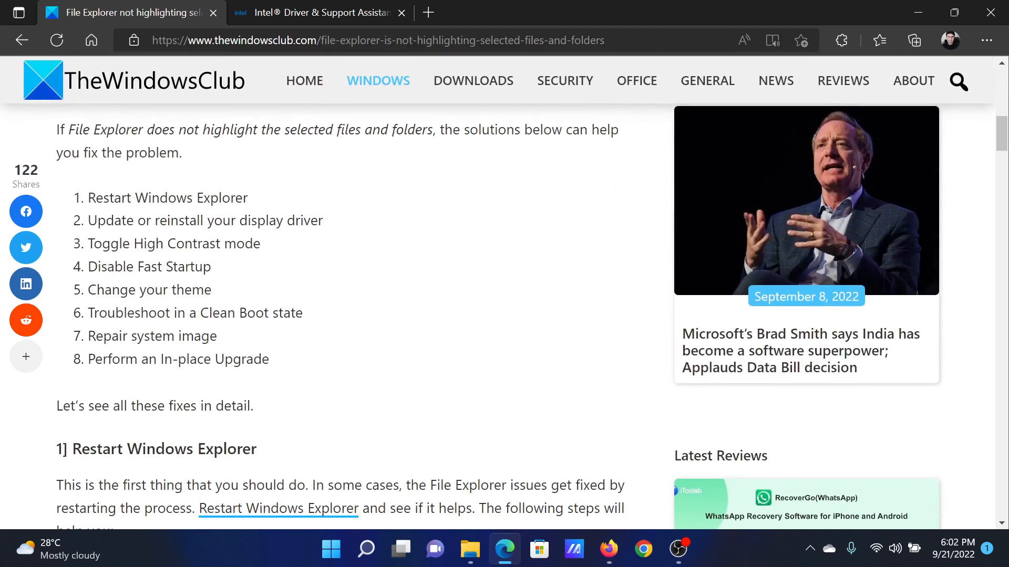
{"action": "left_click_drag", "start_coordinate": [89, 197], "coordinate": [237, 197]}
{"action": "left_click", "coordinate": [379, 209]}
Launch Task Manager via search for 'tas' and restart the Windows Explorer process
{"action": "left_click", "coordinate": [366, 550]}
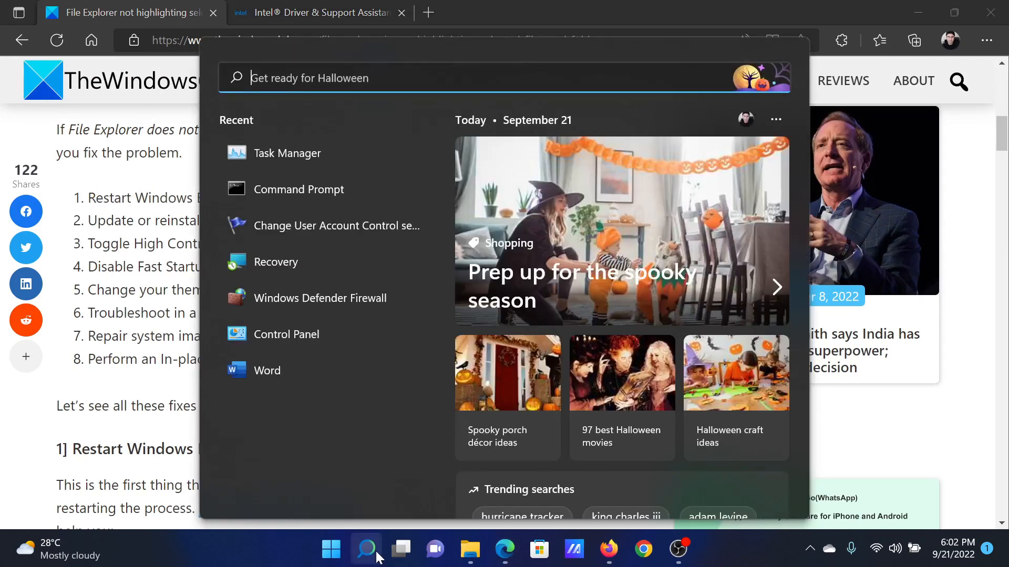
{"action": "type", "text": "tas"}
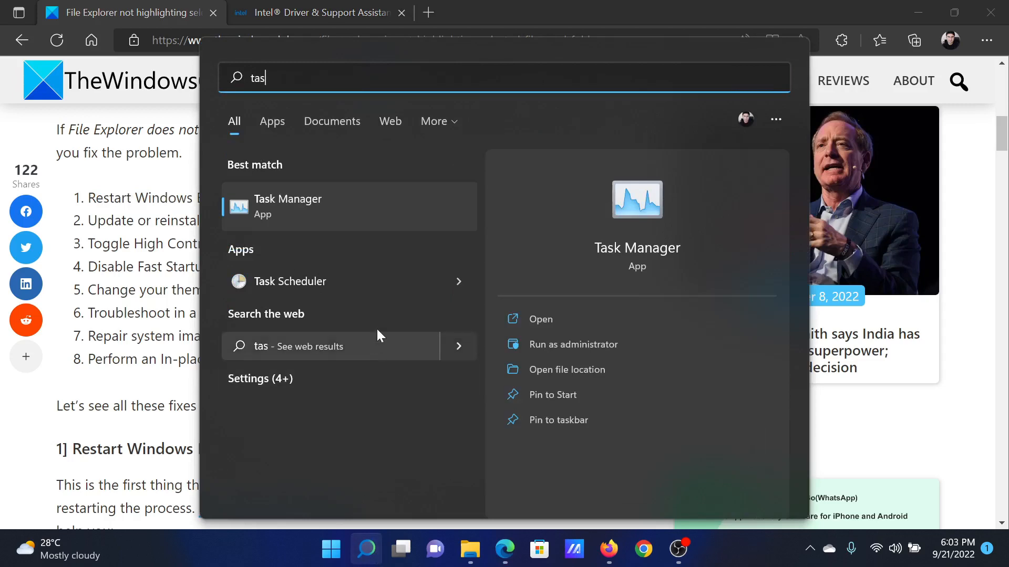
{"action": "left_click", "coordinate": [373, 218]}
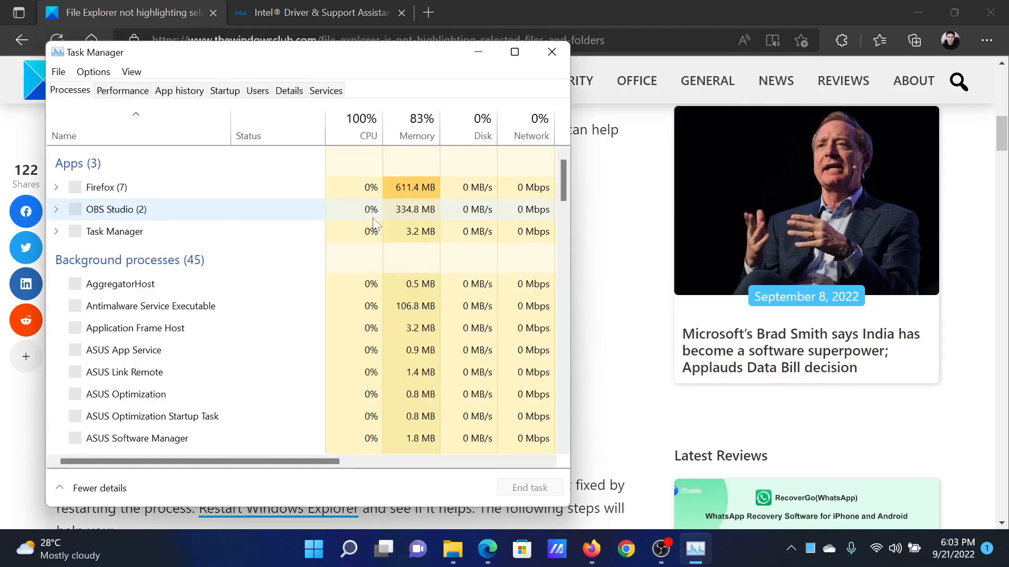
{"action": "left_click", "coordinate": [124, 275]}
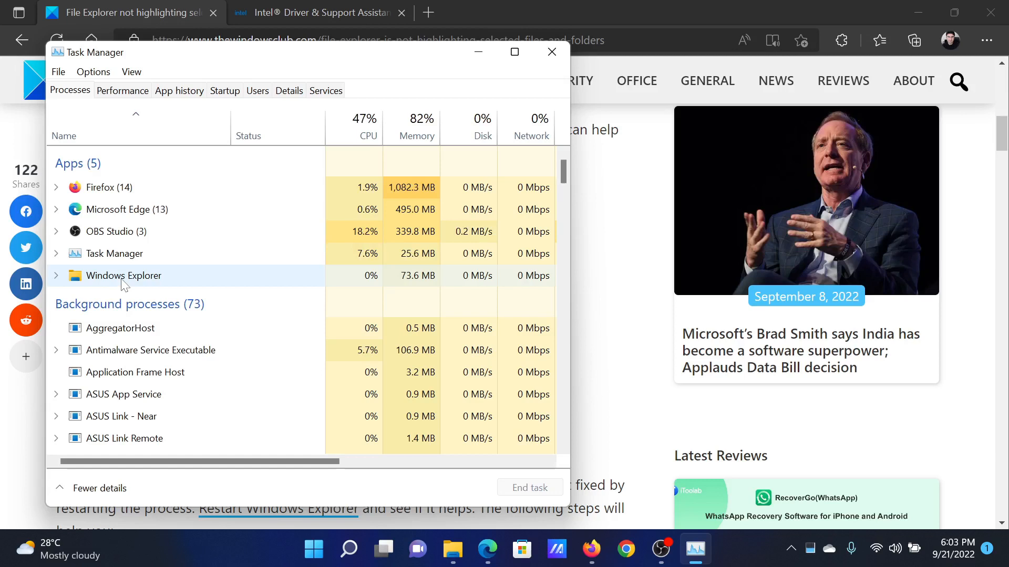
{"action": "right_click", "coordinate": [166, 283]}
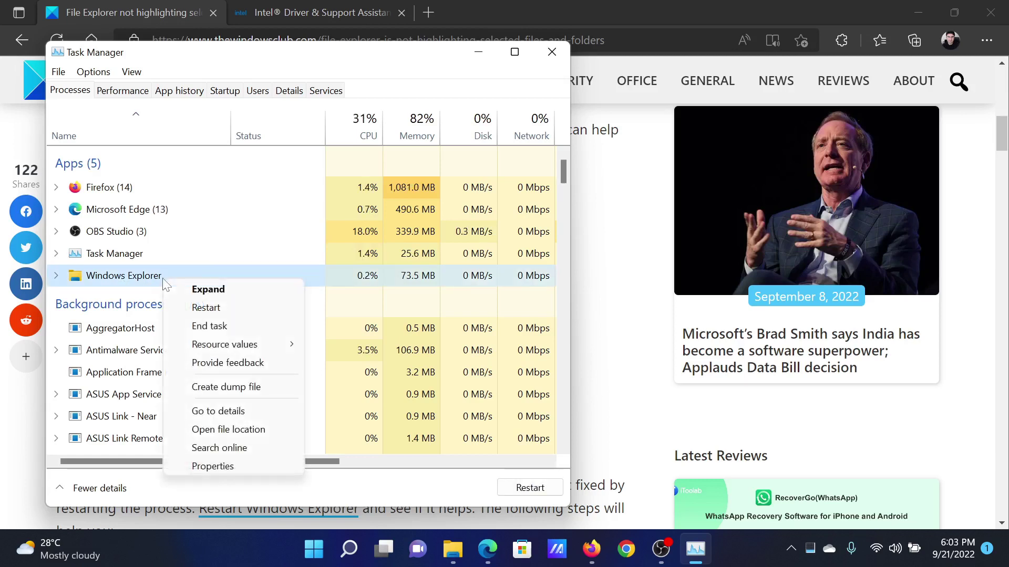
{"action": "left_click", "coordinate": [206, 308]}
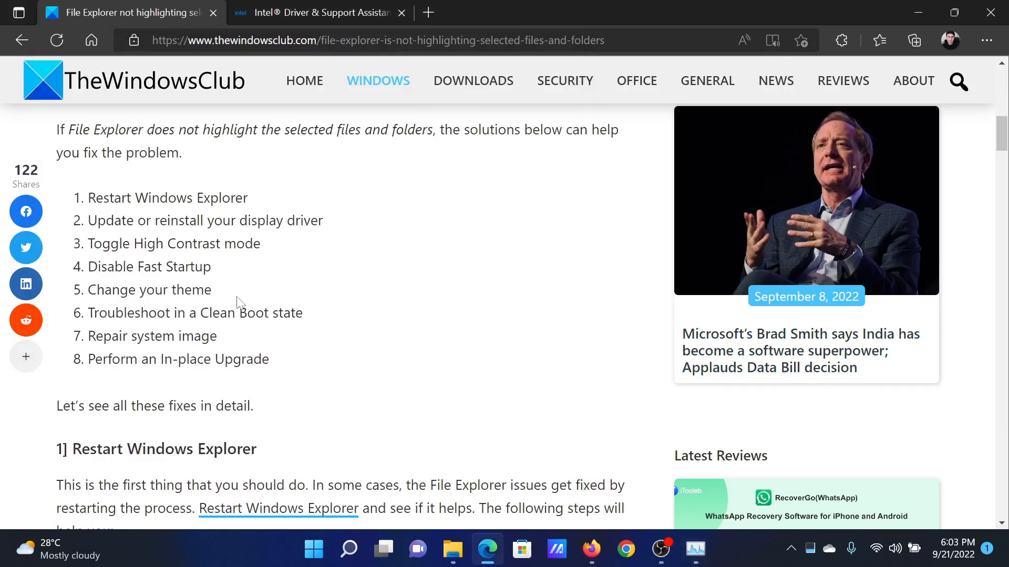
Note the display driver fix and visit the Intel Driver & Support Assistant page
{"action": "left_click_drag", "start_coordinate": [96, 221], "coordinate": [301, 224]}
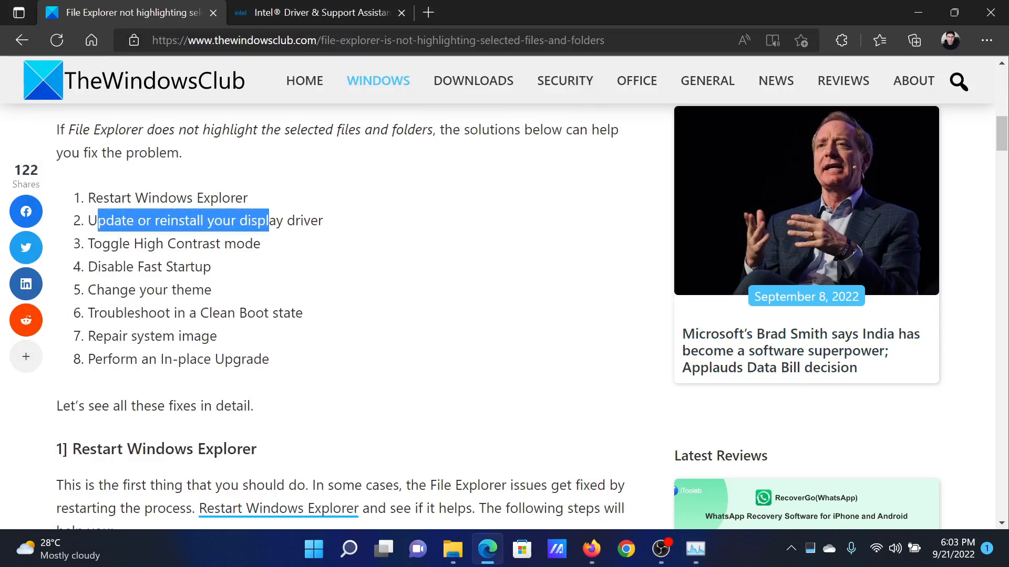
{"action": "left_click", "coordinate": [315, 251]}
{"action": "left_click", "coordinate": [322, 12]}
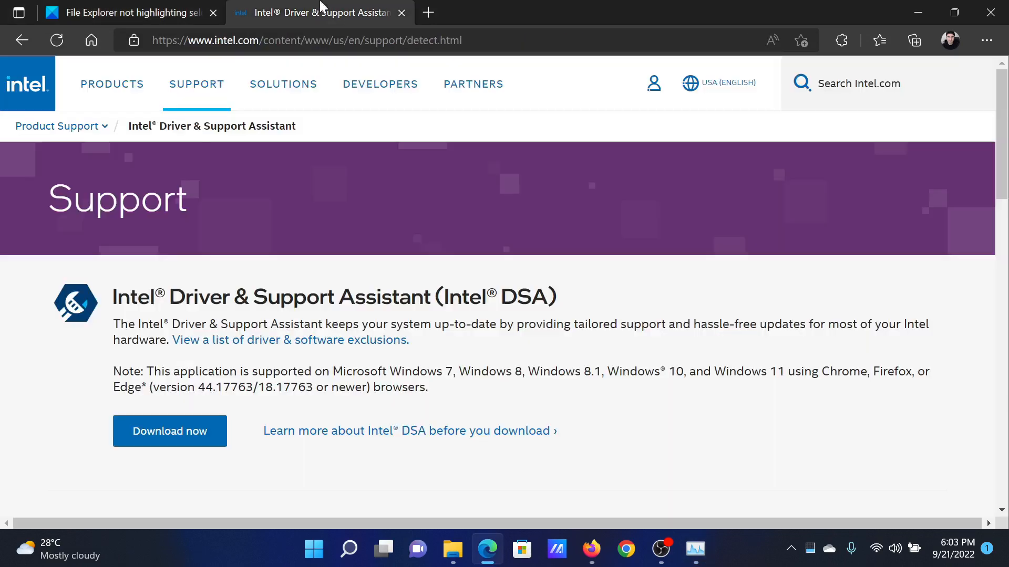
{"action": "double_click", "coordinate": [225, 40]}
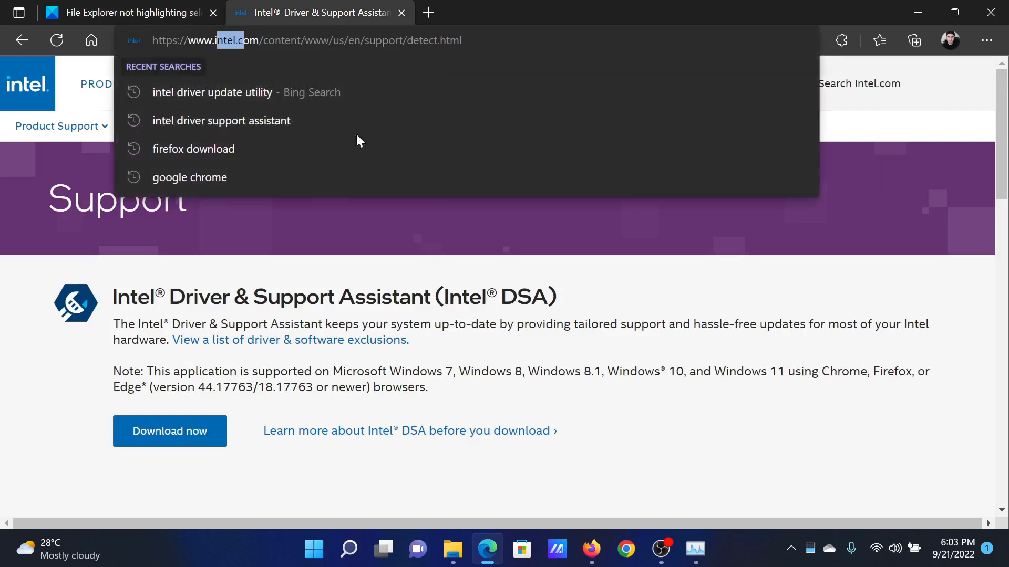
{"action": "left_click", "coordinate": [592, 225]}
{"action": "left_click", "coordinate": [858, 83]}
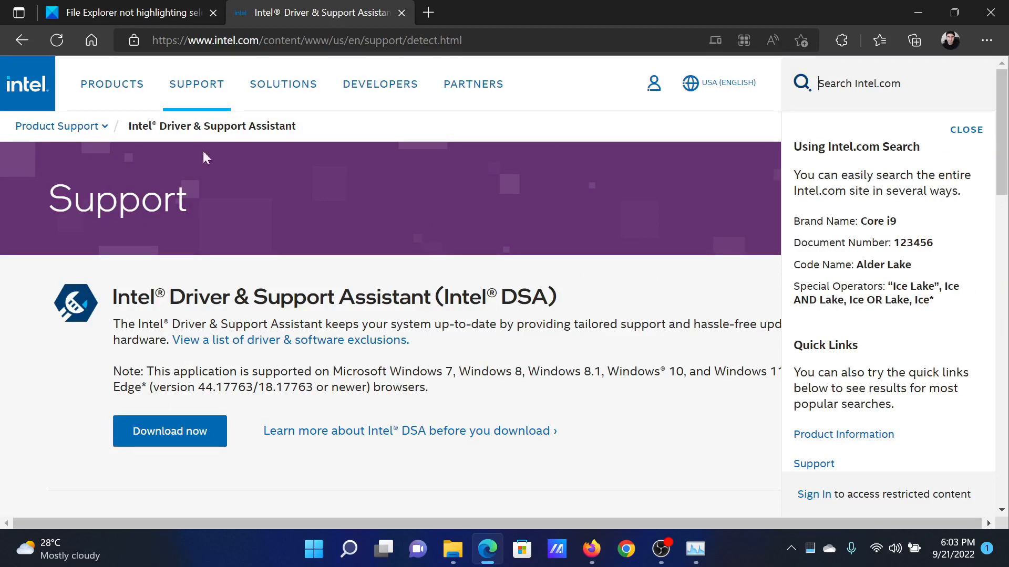
Return to the article's High Contrast section and bring up the Start button's system tools list
{"action": "left_click", "coordinate": [180, 13]}
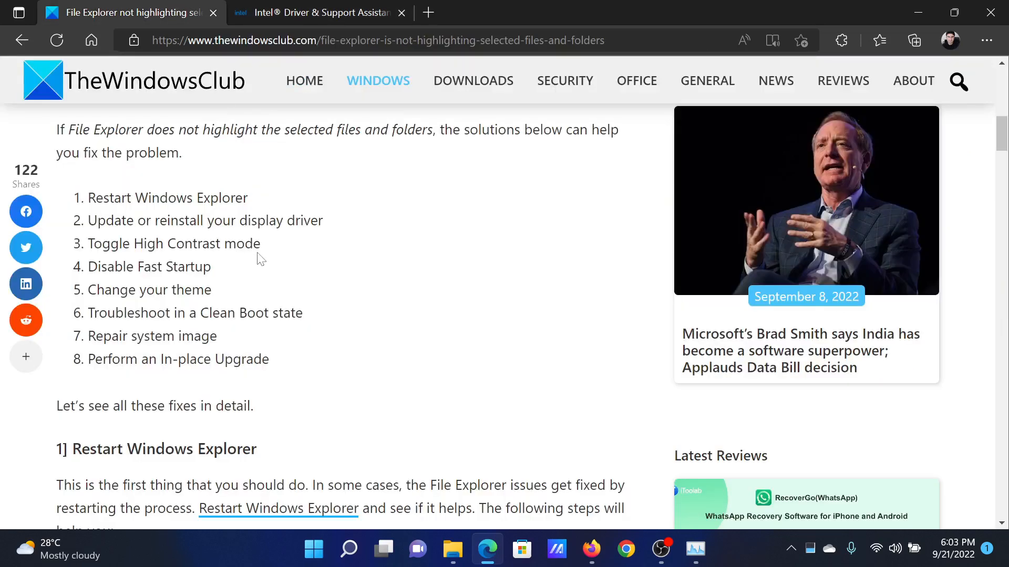
{"action": "scroll", "coordinate": [238, 334], "scroll_direction": "down", "scroll_amount": 10}
{"action": "scroll", "coordinate": [239, 336], "scroll_direction": "down", "scroll_amount": 8}
{"action": "scroll", "coordinate": [235, 335], "scroll_direction": "down", "scroll_amount": 8}
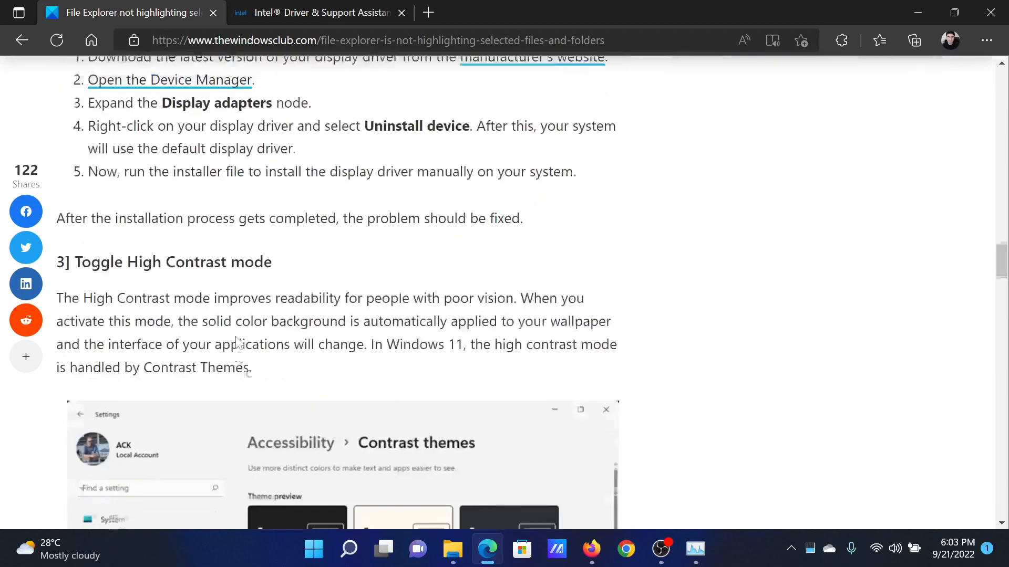
{"action": "scroll", "coordinate": [235, 335], "scroll_direction": "down", "scroll_amount": 2}
{"action": "scroll", "coordinate": [232, 214], "scroll_direction": "down", "scroll_amount": 3}
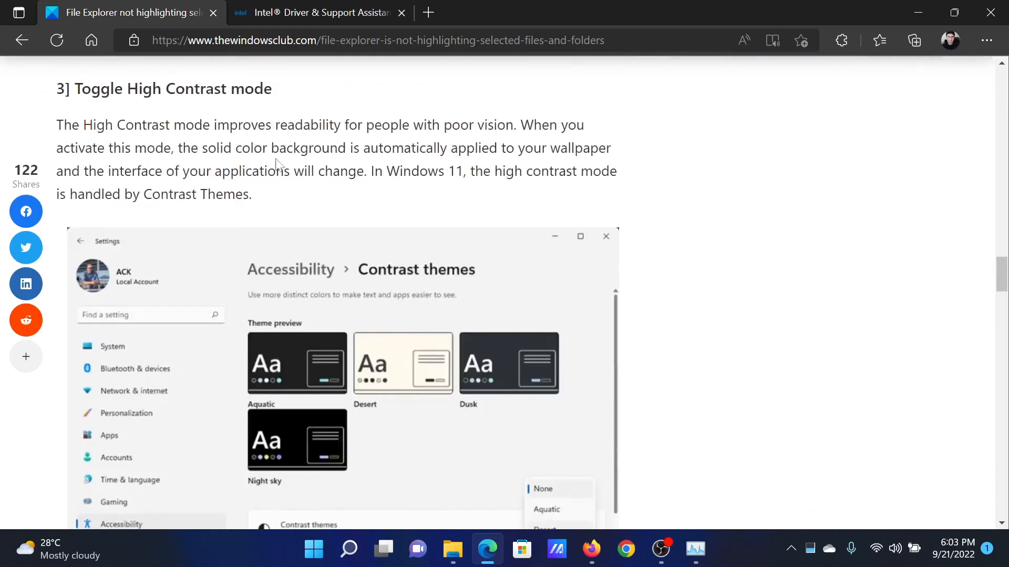
{"action": "right_click", "coordinate": [314, 549]}
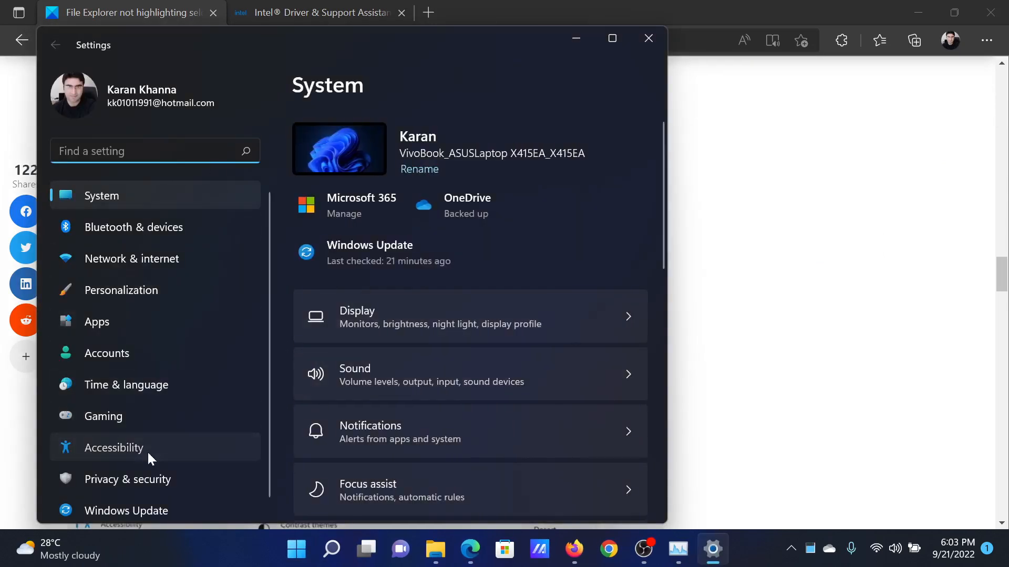
Choose Desert under Accessibility > Contrast themes without applying it, then refocus the article
{"action": "left_click", "coordinate": [147, 451]}
{"action": "scroll", "coordinate": [441, 316], "scroll_direction": "down", "scroll_amount": 3}
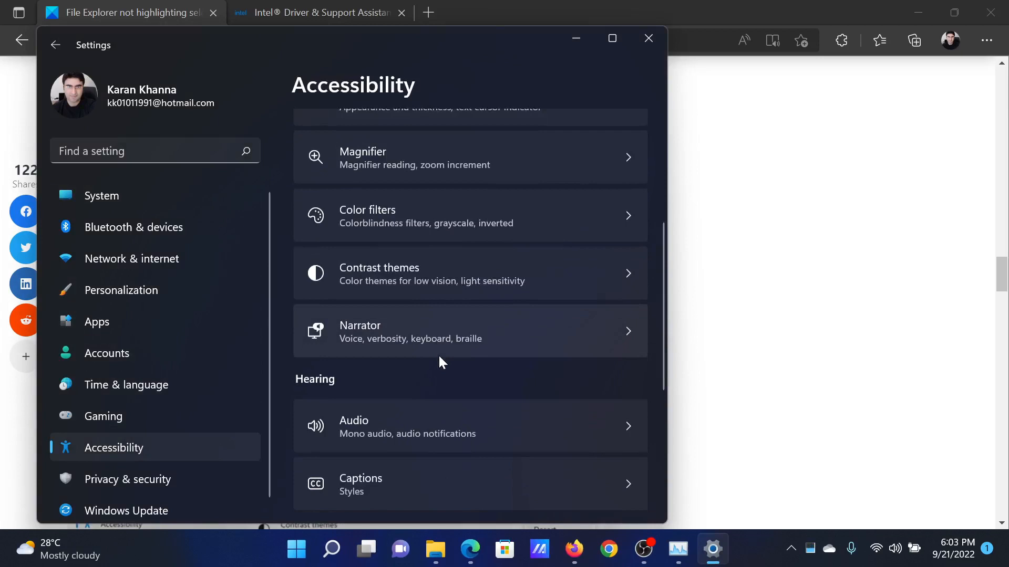
{"action": "left_click", "coordinate": [448, 267]}
{"action": "scroll", "coordinate": [466, 327], "scroll_direction": "down", "scroll_amount": 2}
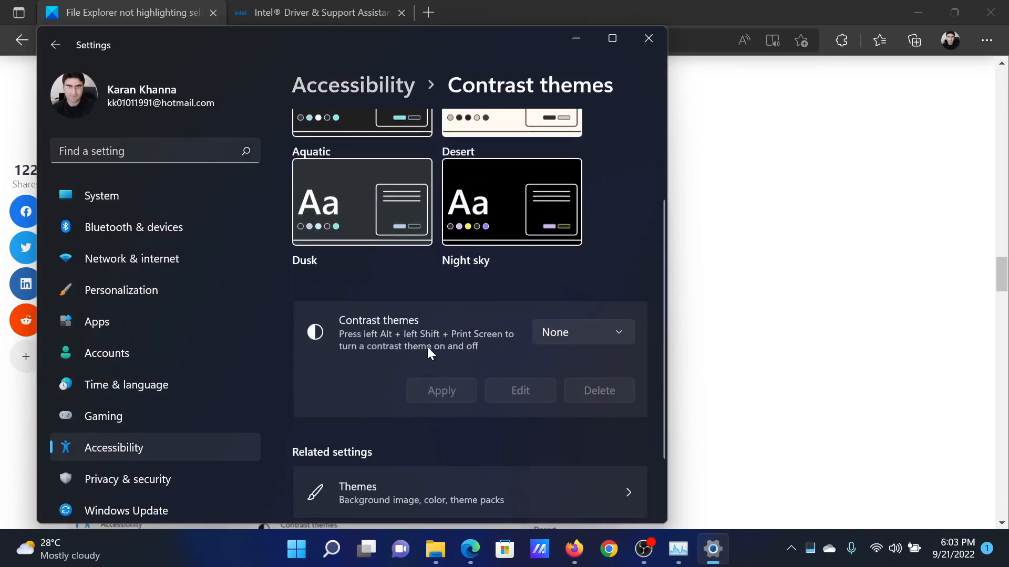
{"action": "left_click", "coordinate": [569, 333]}
{"action": "left_click", "coordinate": [563, 391]}
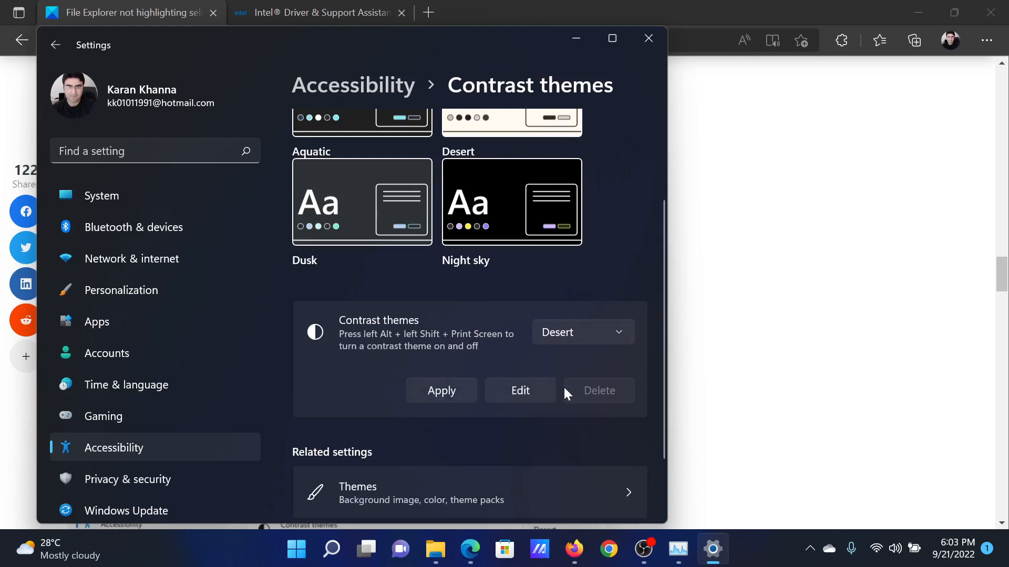
{"action": "left_click", "coordinate": [743, 266]}
{"action": "scroll", "coordinate": [623, 392], "scroll_direction": "down", "scroll_amount": 1}
{"action": "scroll", "coordinate": [618, 402], "scroll_direction": "down", "scroll_amount": 5}
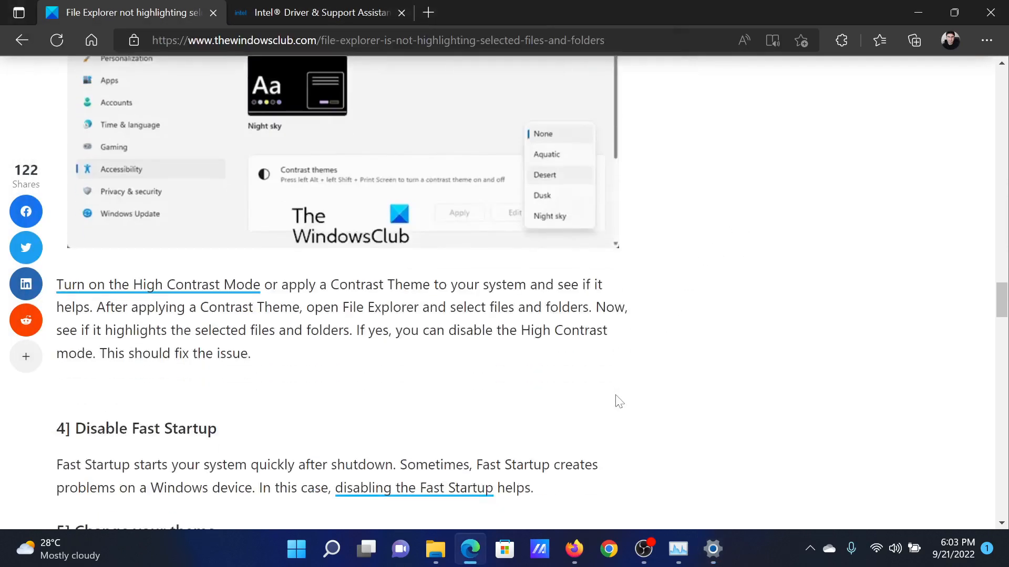
{"action": "scroll", "coordinate": [618, 402], "scroll_direction": "down", "scroll_amount": 3}
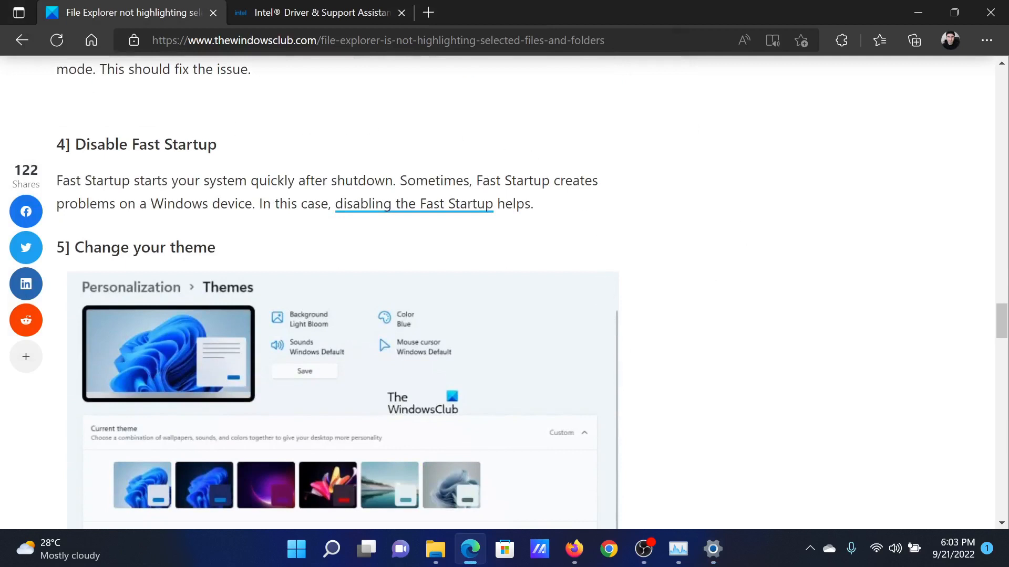
Highlight the Disable Fast Startup and Change your theme headings in the article
{"action": "left_click_drag", "start_coordinate": [75, 144], "coordinate": [218, 146]}
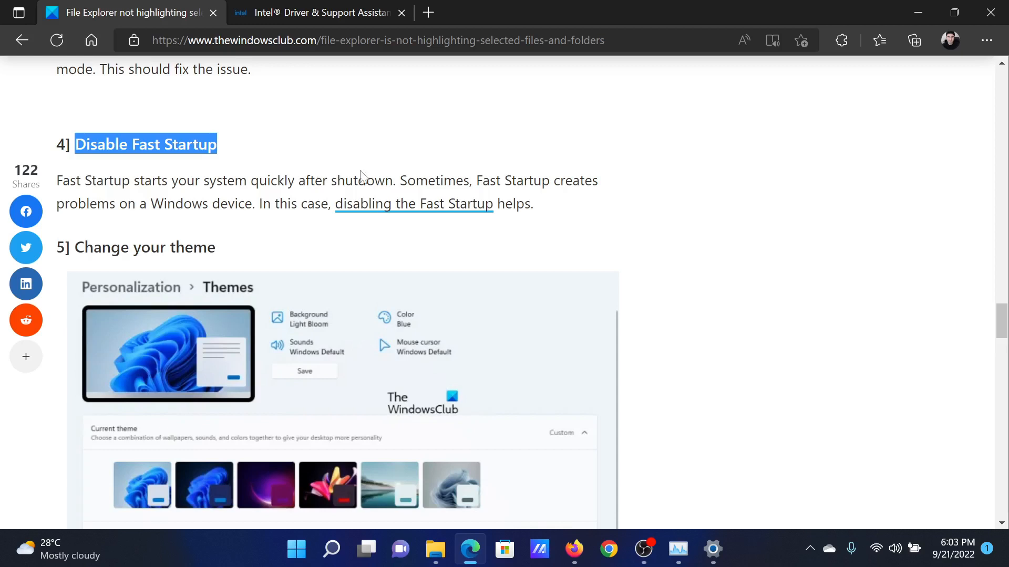
{"action": "scroll", "coordinate": [383, 302], "scroll_direction": "down", "scroll_amount": 1}
{"action": "scroll", "coordinate": [383, 302], "scroll_direction": "up", "scroll_amount": 1}
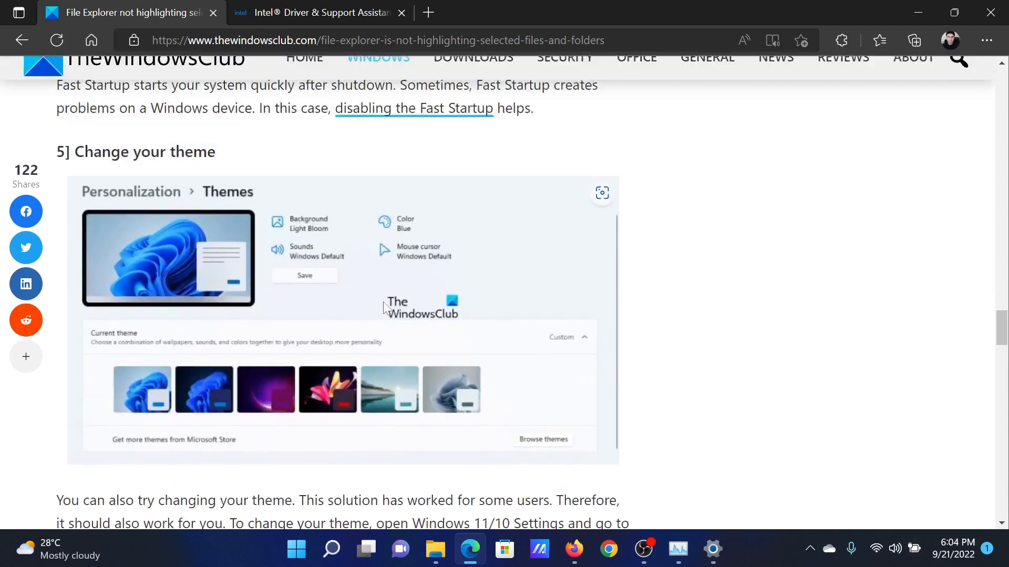
{"action": "left_click_drag", "start_coordinate": [84, 175], "coordinate": [207, 177]}
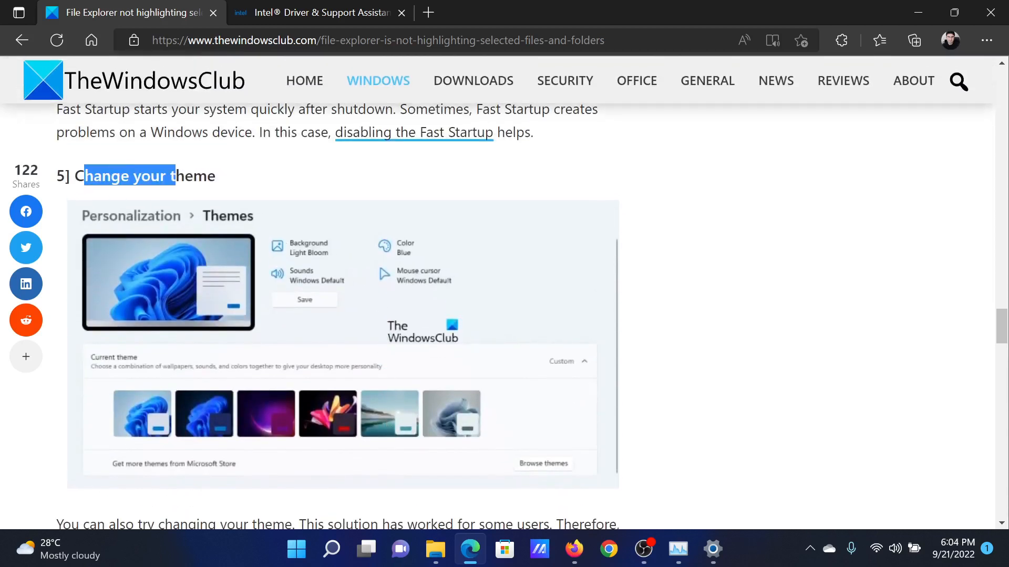
Apply the Glow theme from Personalization in Settings
{"action": "left_click", "coordinate": [713, 549]}
{"action": "left_click", "coordinate": [121, 290]}
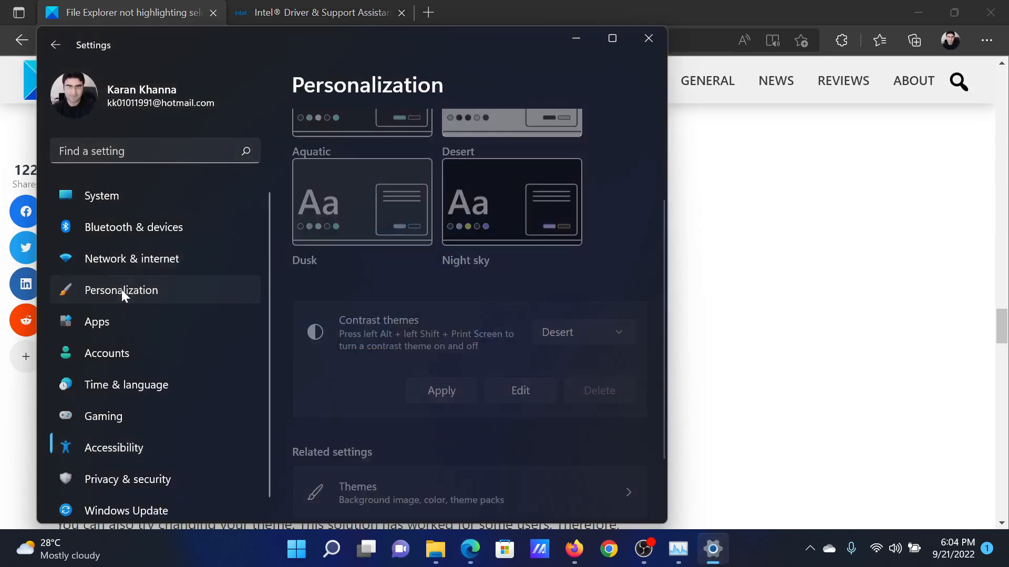
{"action": "scroll", "coordinate": [463, 281], "scroll_direction": "down", "scroll_amount": 2}
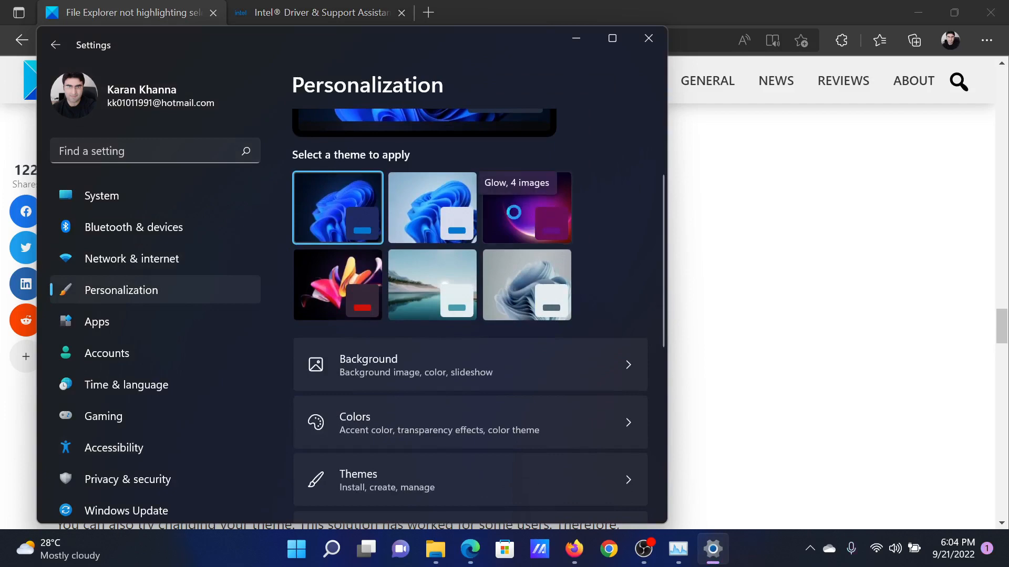
{"action": "left_click", "coordinate": [513, 210]}
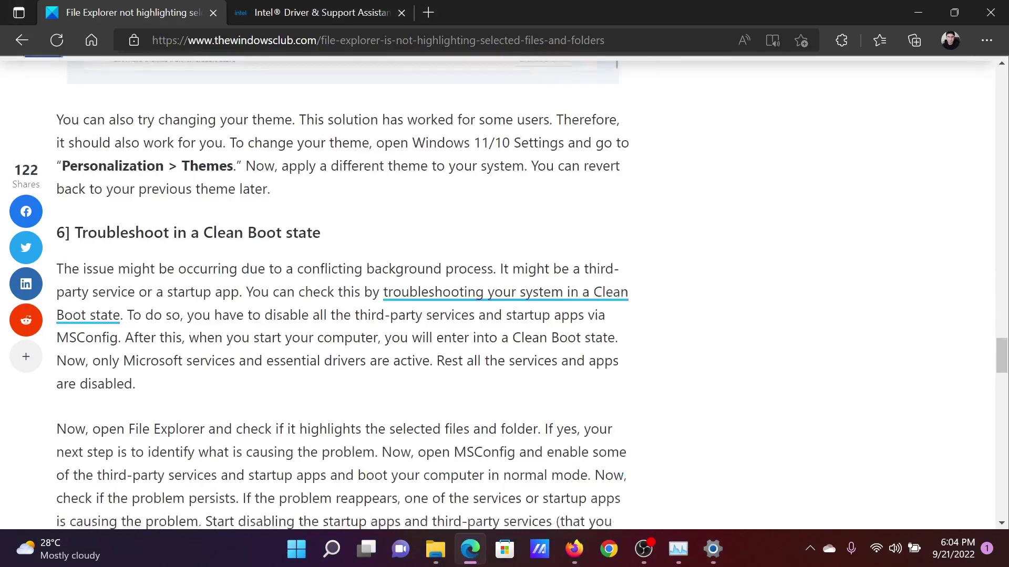
{"action": "scroll", "coordinate": [505, 316], "scroll_direction": "down", "scroll_amount": 1}
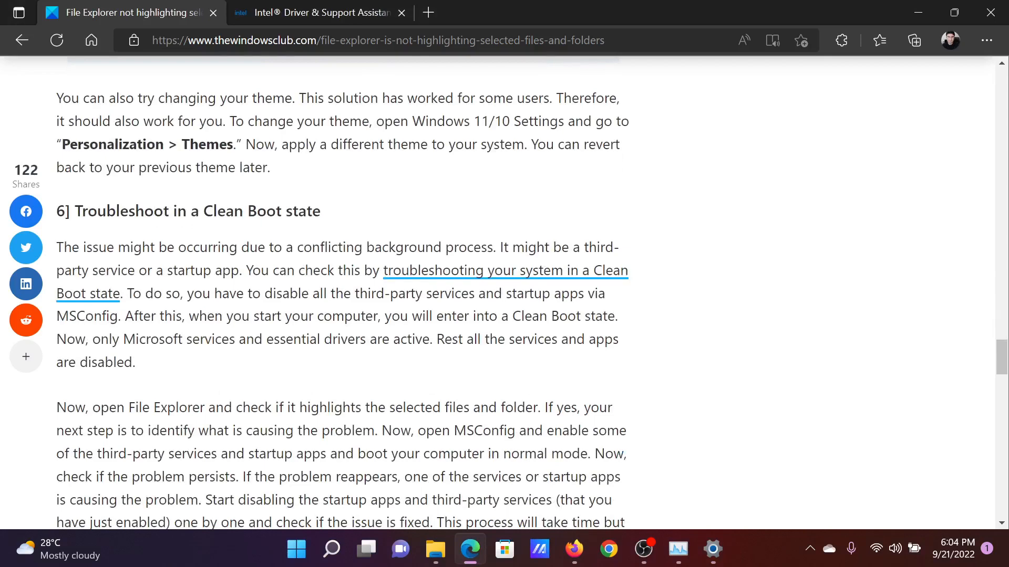
Run msconfig from Win+R to launch System Configuration
{"action": "key", "text": "super+r"}
{"action": "type", "text": "msconfig"}
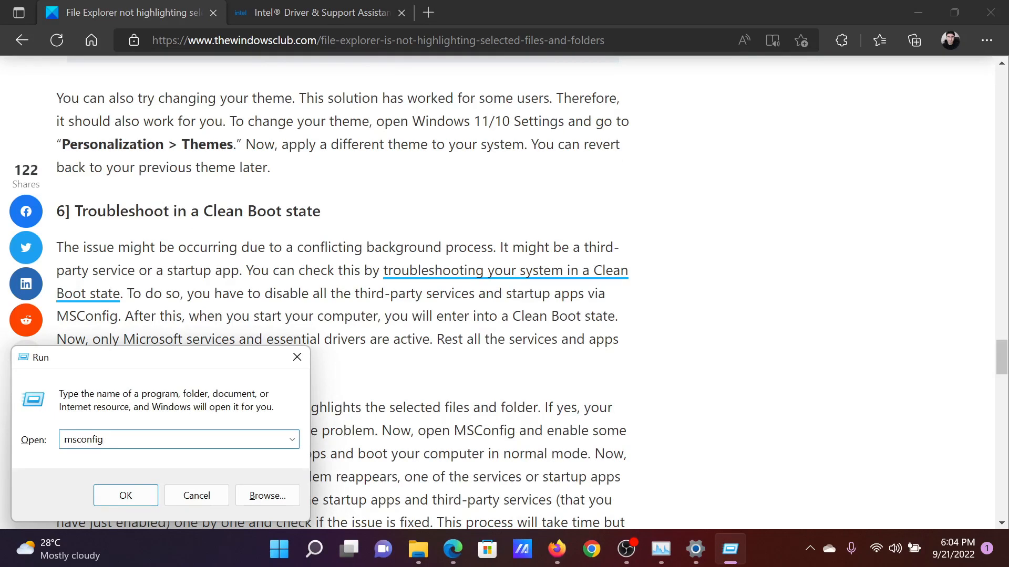
{"action": "key", "text": "Return"}
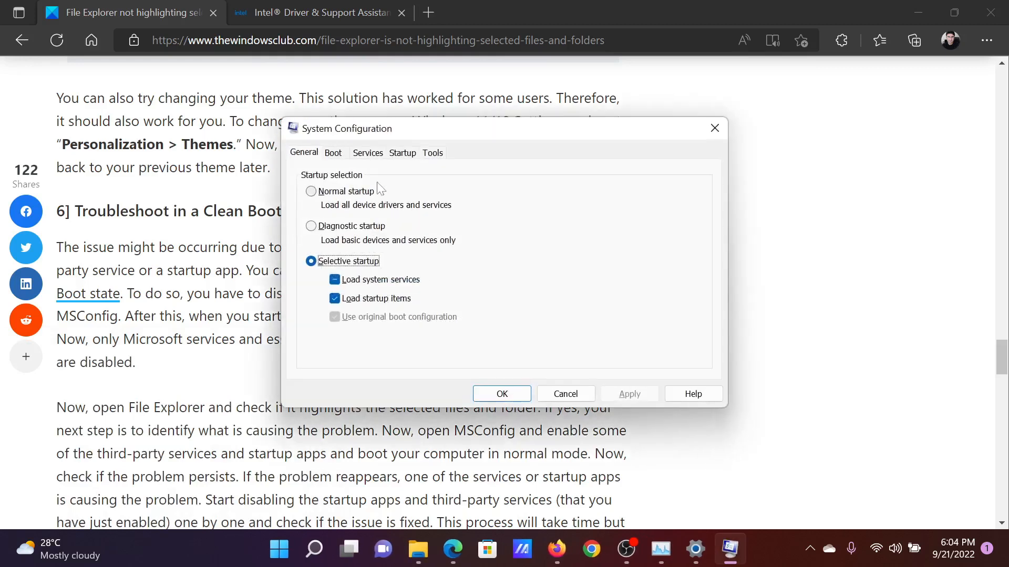
On Services, hide all Microsoft services and disable all remaining third-party services
{"action": "left_click", "coordinate": [367, 153]}
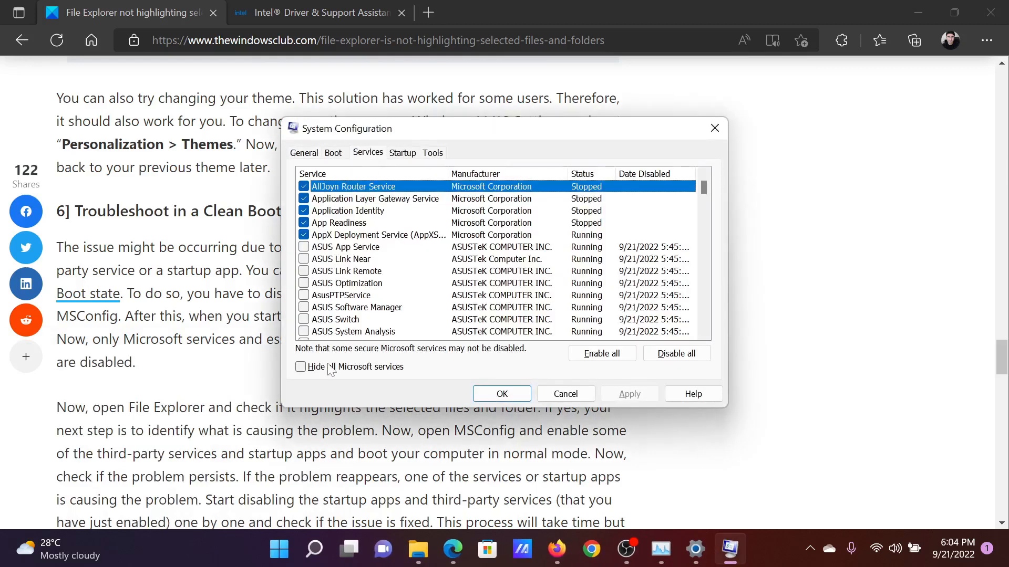
{"action": "left_click", "coordinate": [301, 367]}
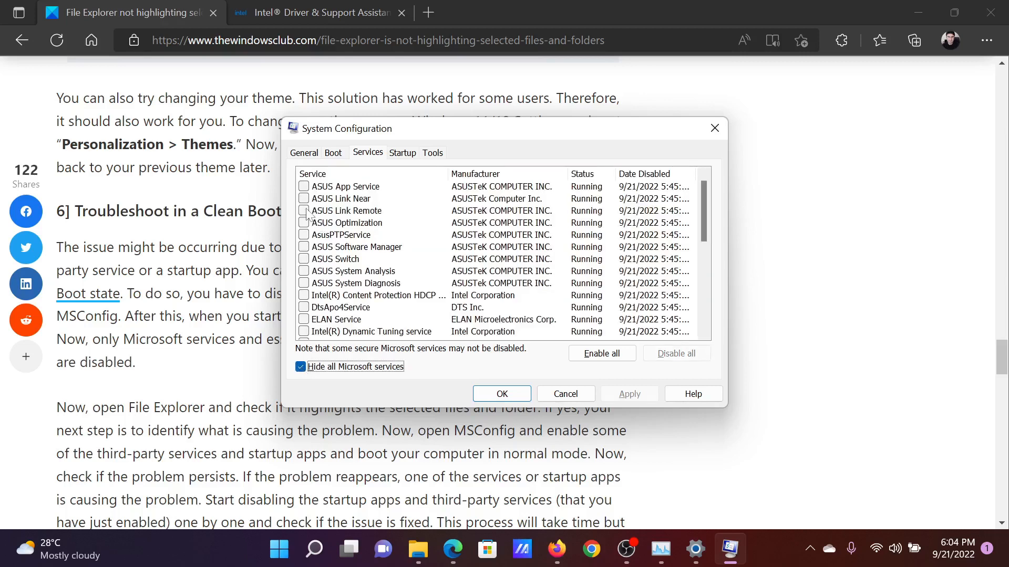
{"action": "left_click", "coordinate": [303, 211]}
{"action": "left_click", "coordinate": [676, 353]}
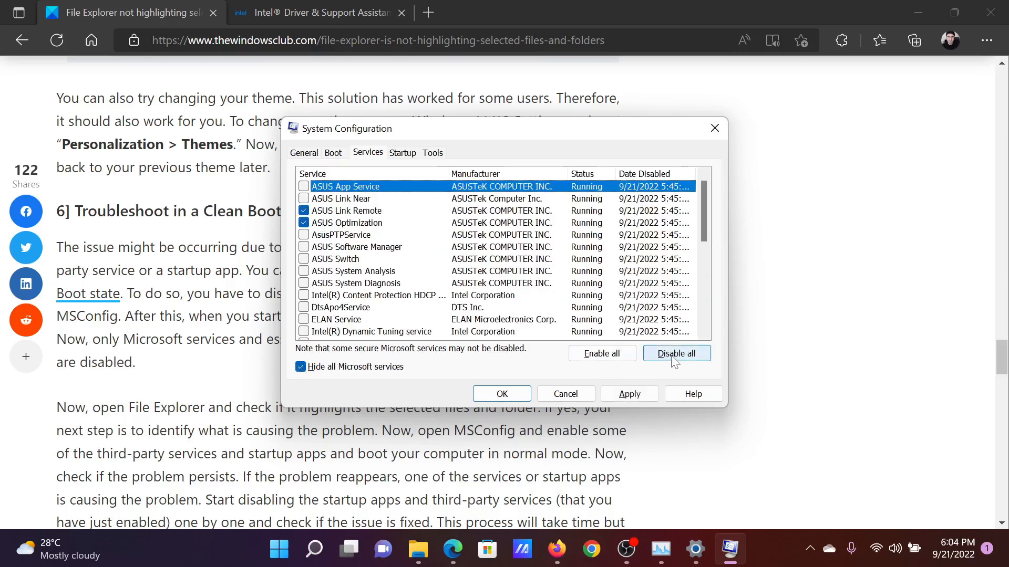
Apply the changes, confirm with OK and exit without restarting
{"action": "left_click", "coordinate": [630, 393]}
{"action": "left_click", "coordinate": [501, 392]}
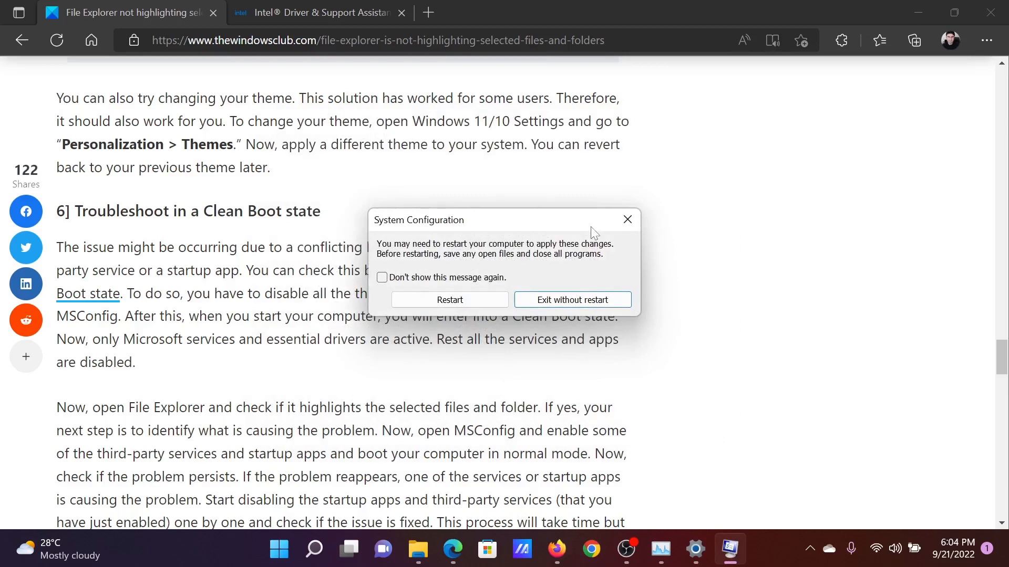
{"action": "left_click", "coordinate": [629, 221]}
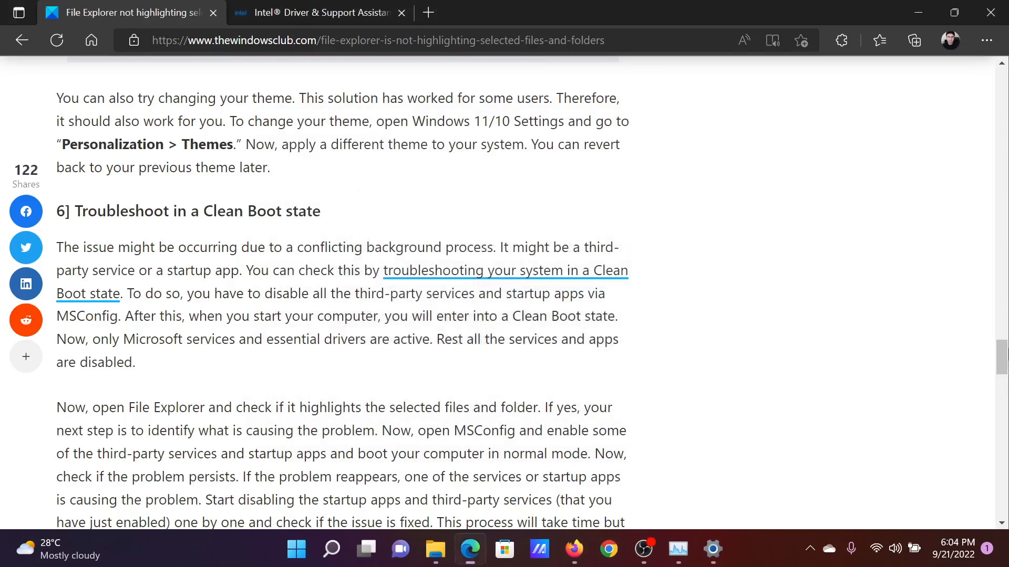
{"action": "left_click_drag", "start_coordinate": [1001, 355], "coordinate": [1001, 75]}
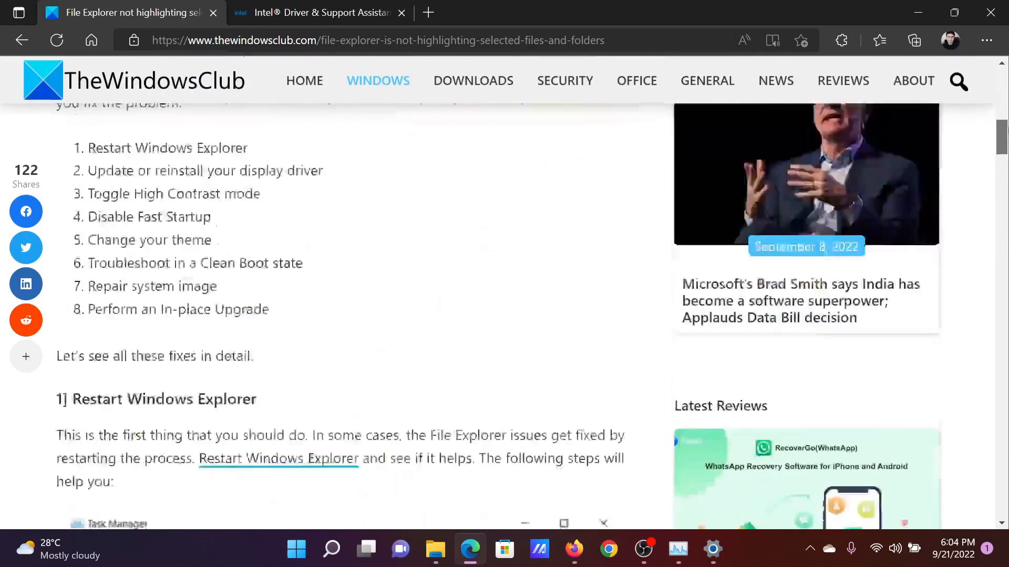